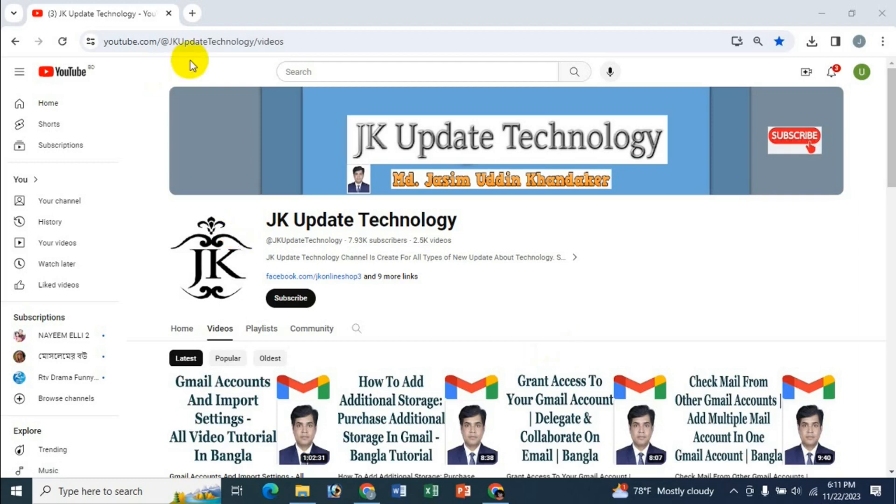
Step: Open the Gmail inbox in a new browser tab
click(192, 13)
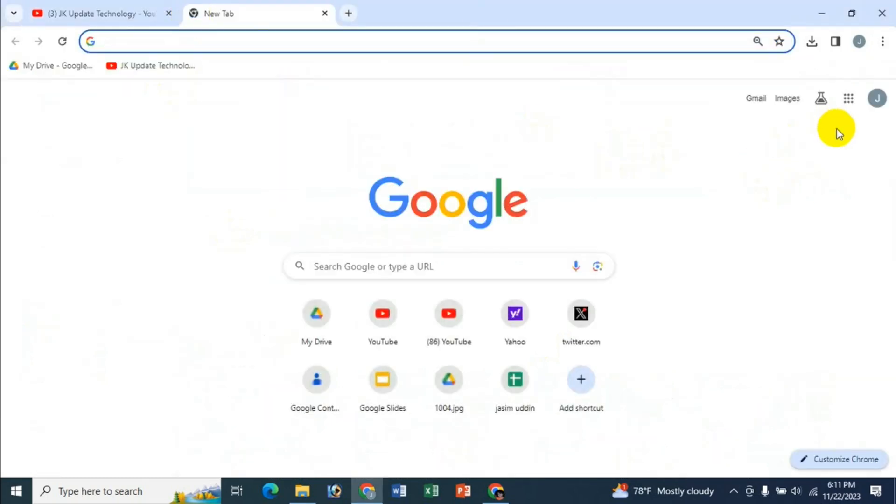
click(848, 98)
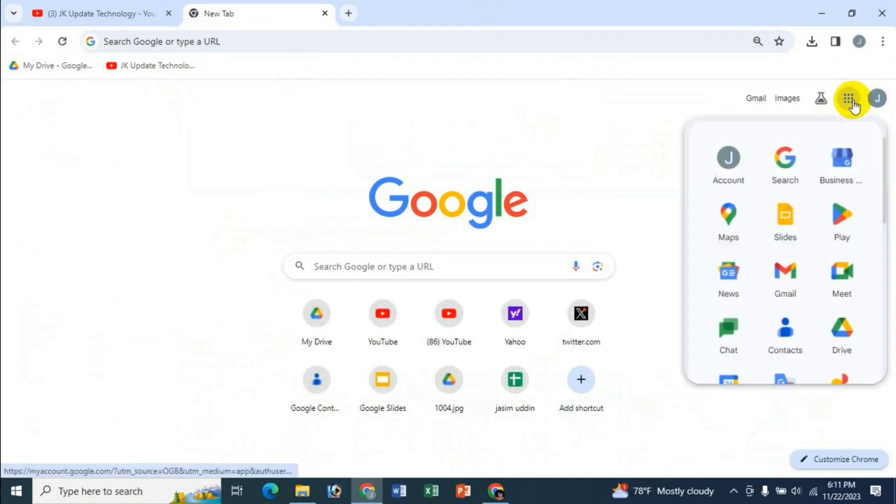
click(578, 136)
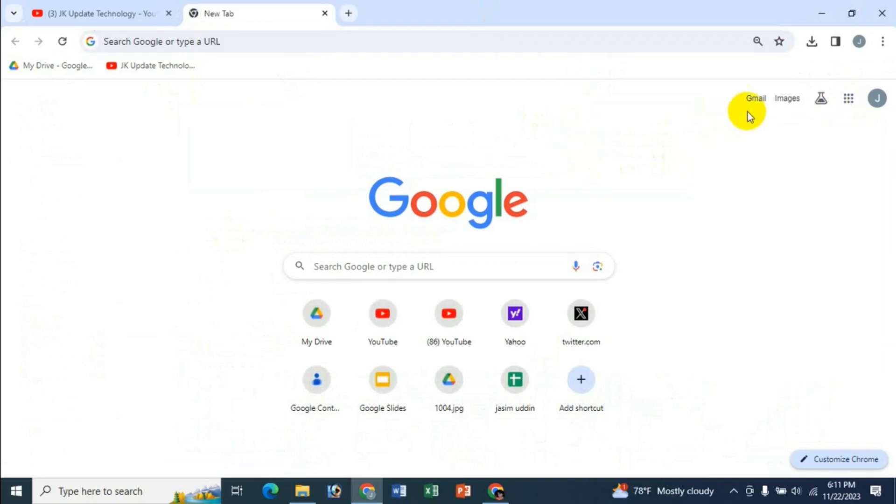
click(753, 100)
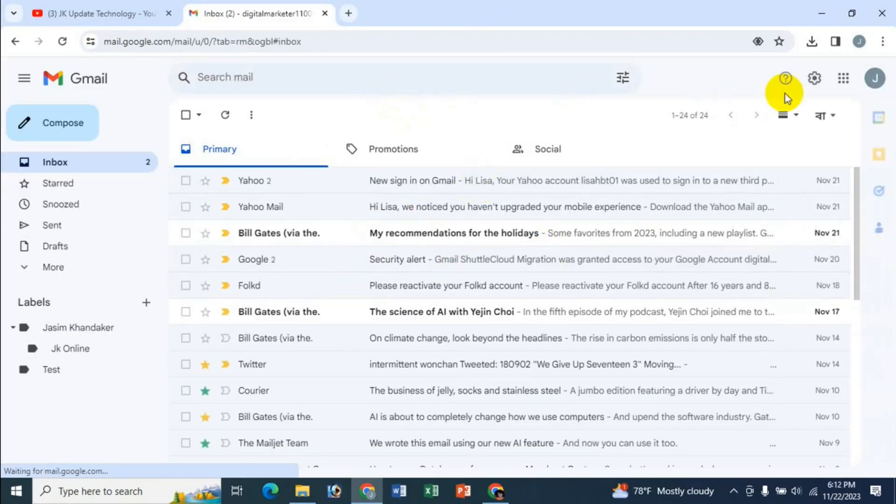
Step: Open the Filters and Blocked Addresses section of the full Gmail settings
click(816, 85)
click(754, 153)
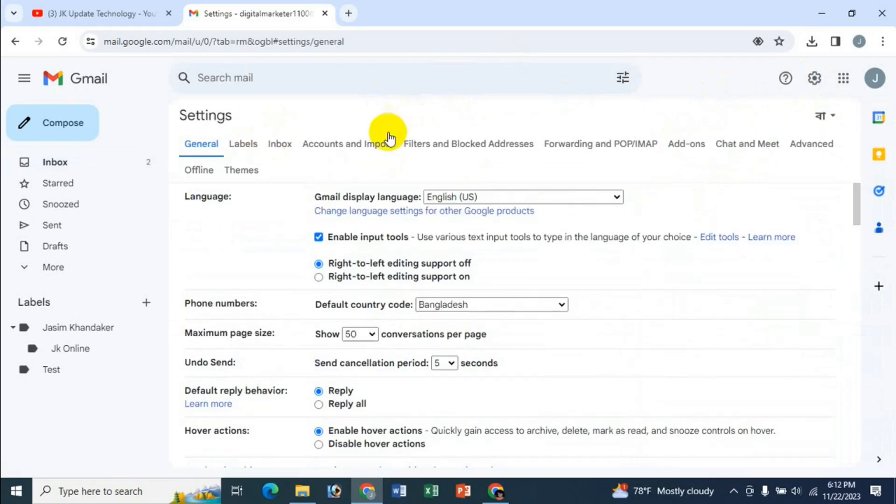
click(450, 143)
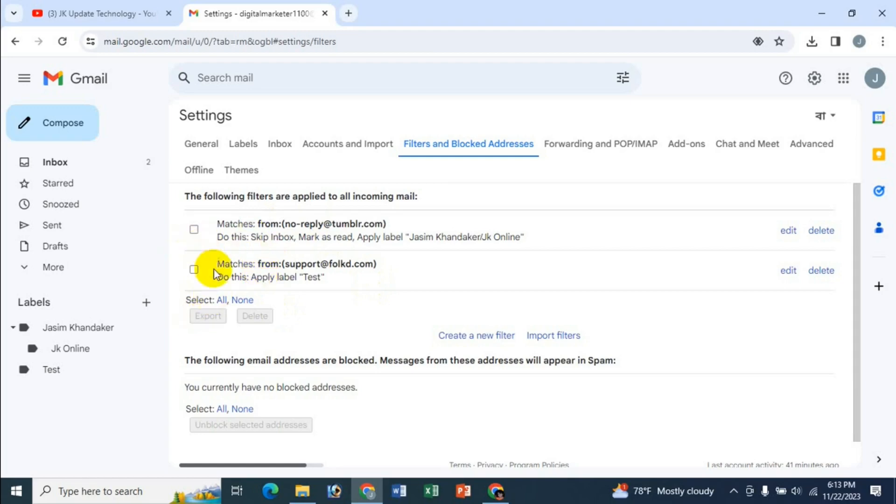
Step: Select all existing mail filters, both the Tumblr and the Folkd one, and export them to a file
click(223, 301)
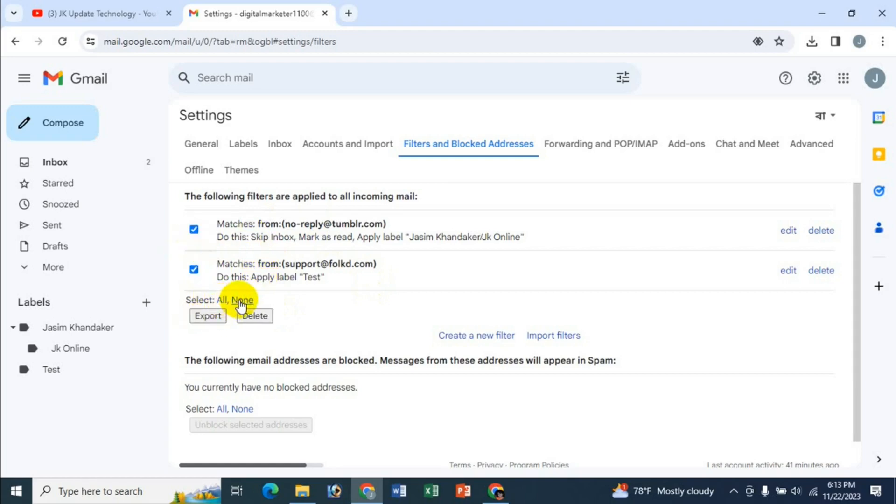
click(241, 301)
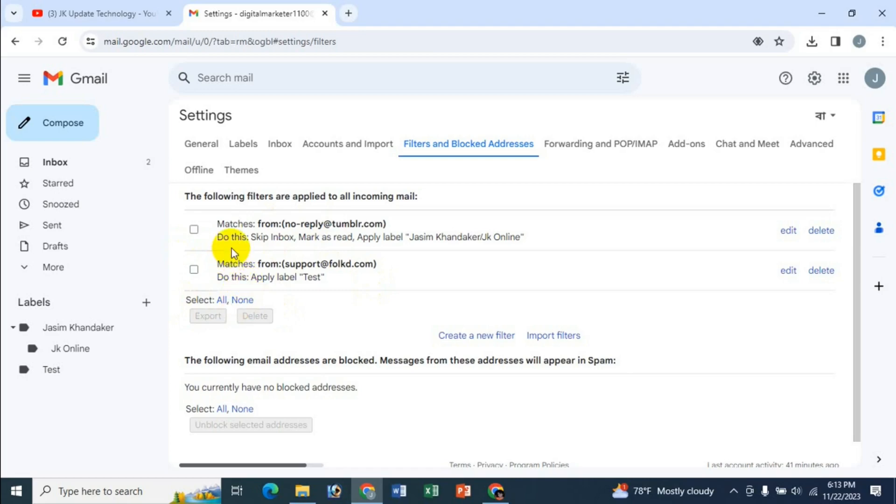
click(194, 229)
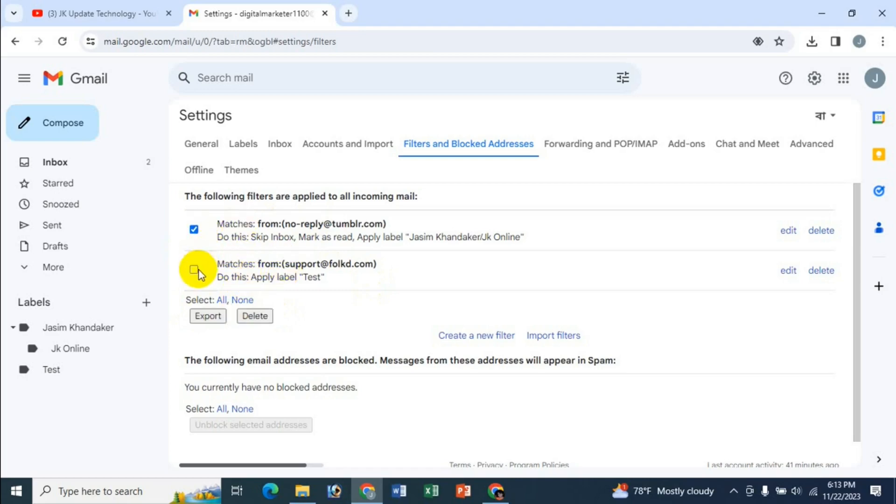
click(223, 302)
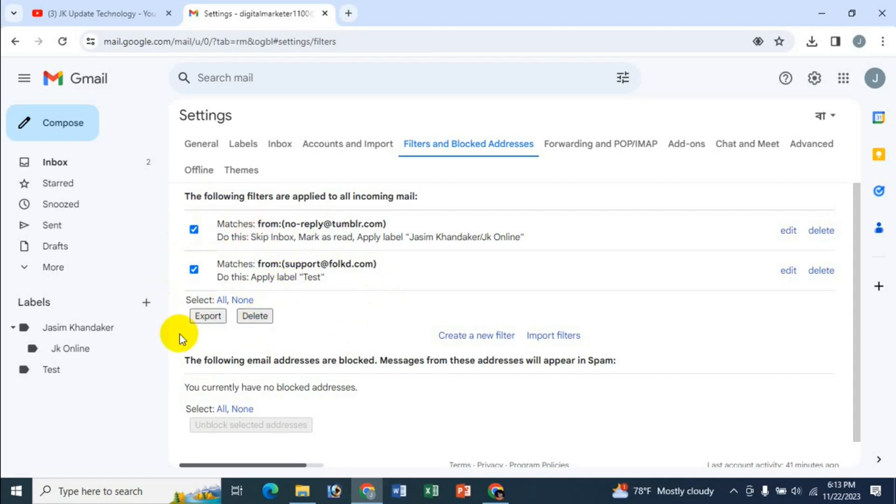
click(202, 315)
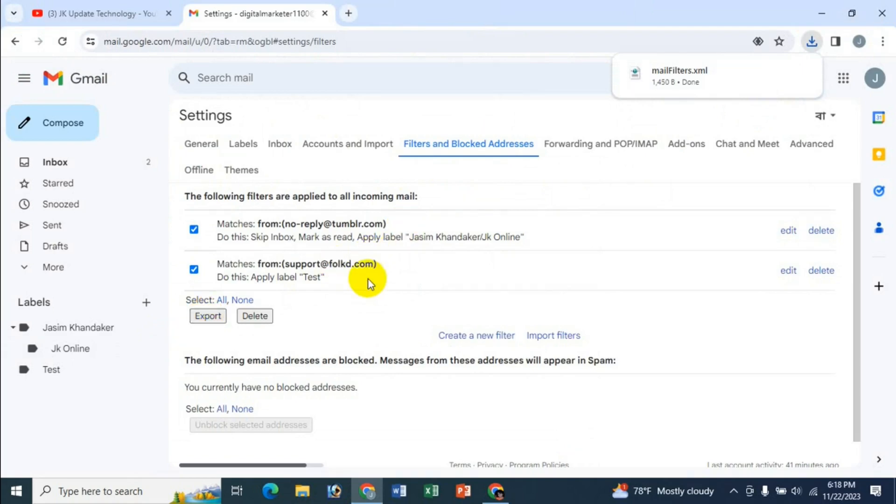
Step: Show the exported mailFilters.xml file in the Downloads folder in File Explorer
mouse_move(679, 86)
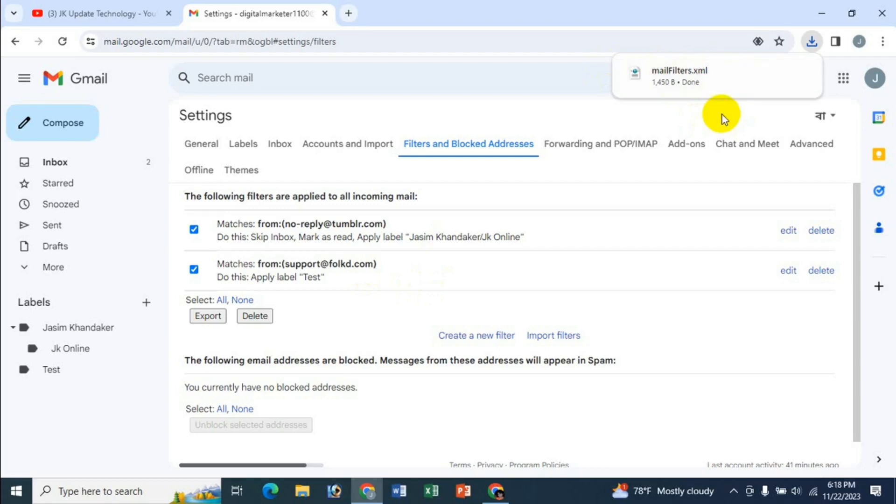
mouse_move(765, 85)
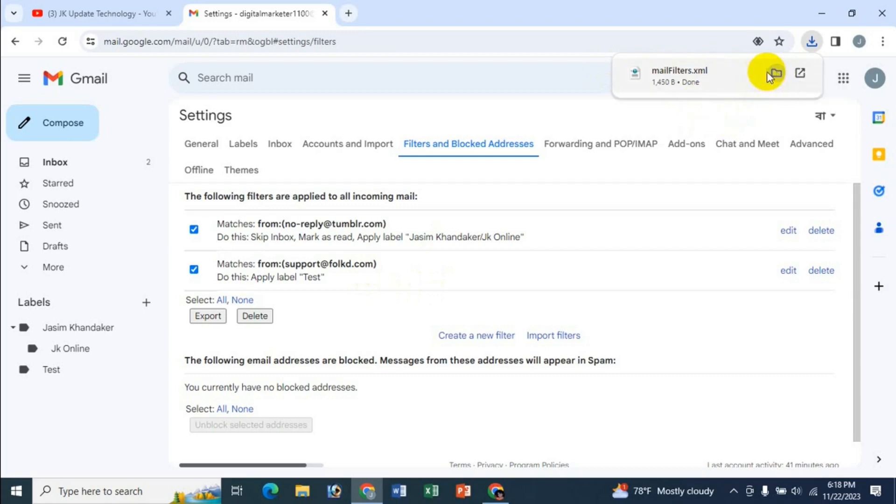
click(776, 75)
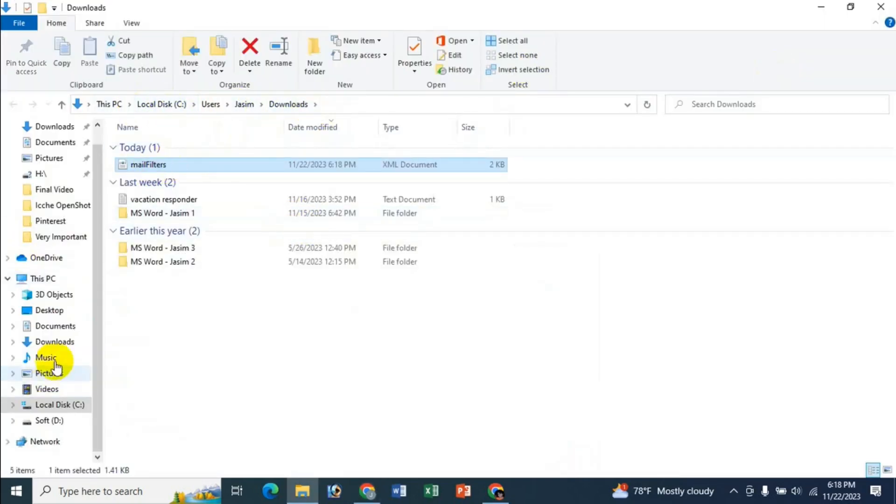
click(55, 342)
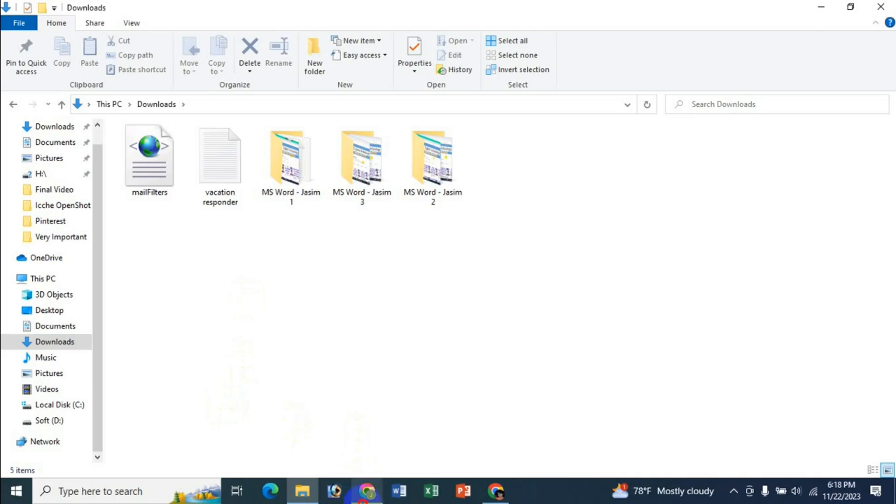
Step: Switch to the Chrome window of the second Google account and open its Gmail inbox
click(367, 490)
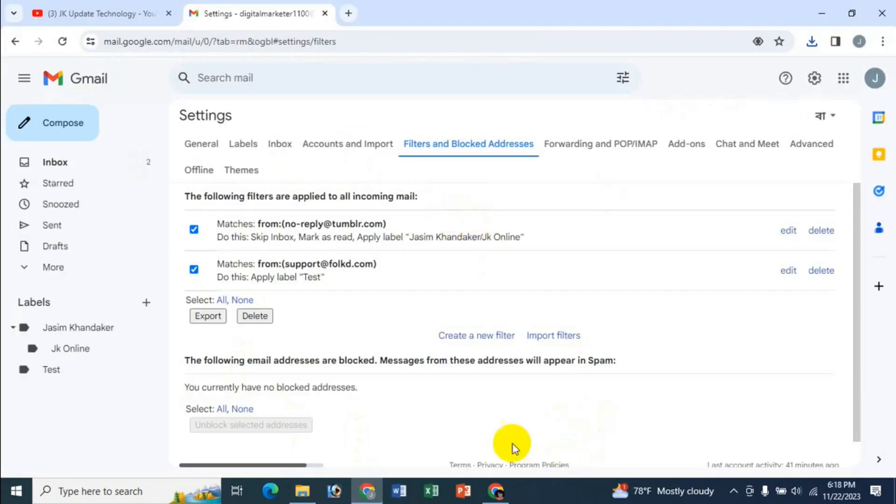
click(496, 491)
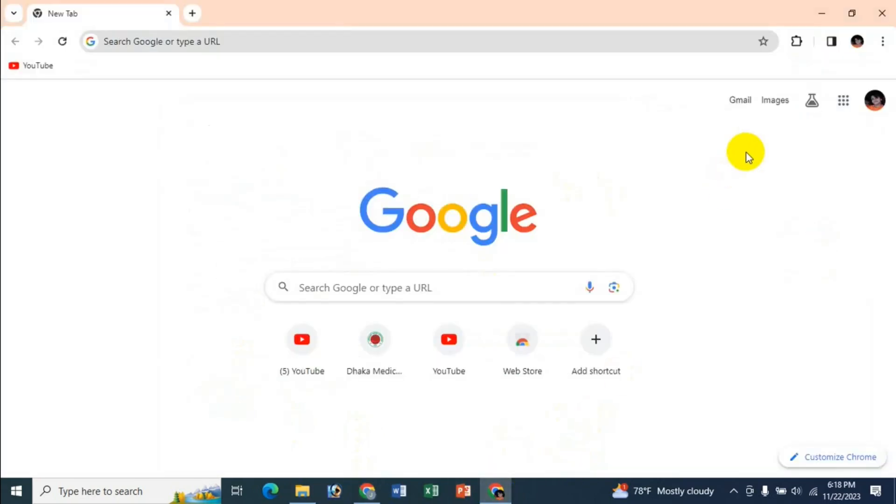
click(740, 102)
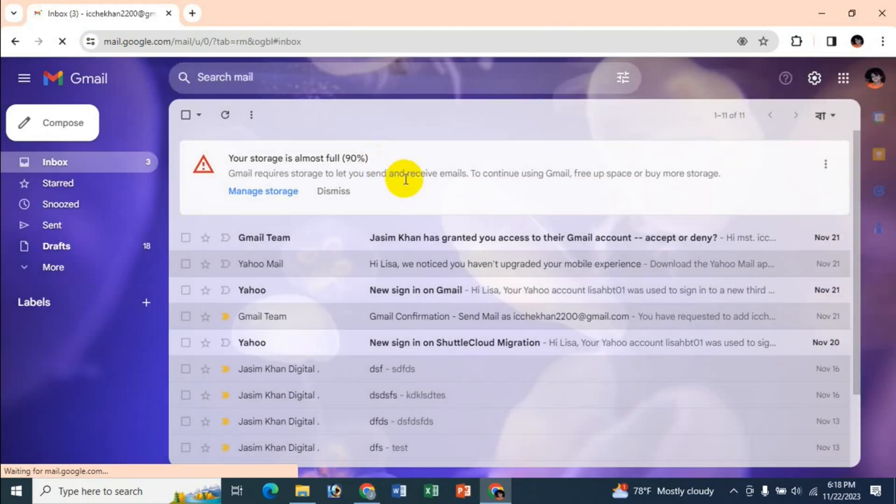
Step: Open the Filters and Blocked Addresses settings of the second Gmail account
click(815, 85)
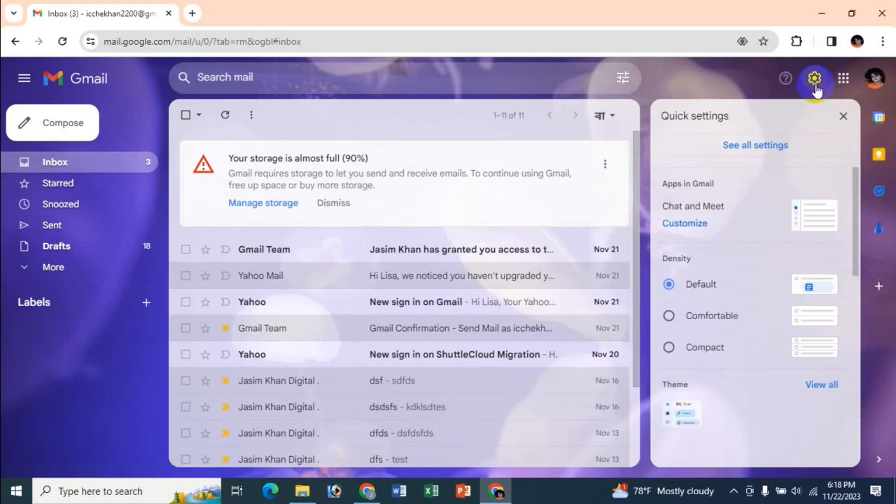
click(745, 157)
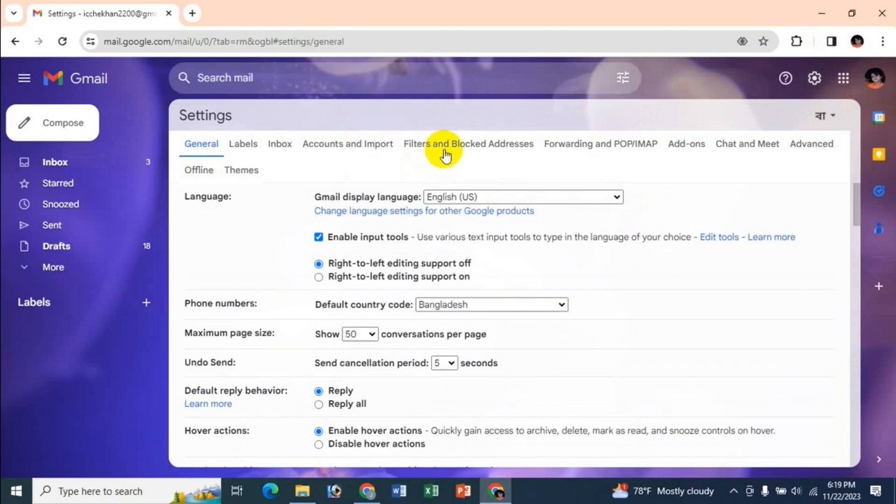
click(465, 151)
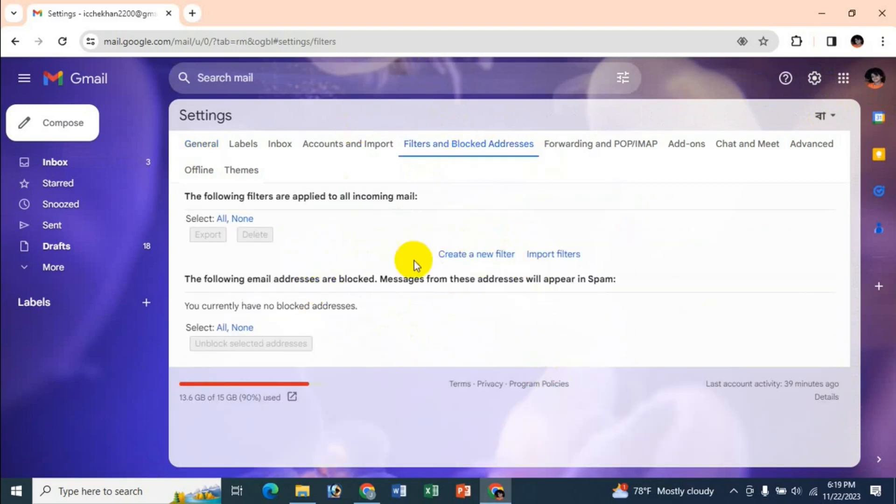
Step: Start a filter import and choose the mailFilters file from the Downloads folder
click(554, 254)
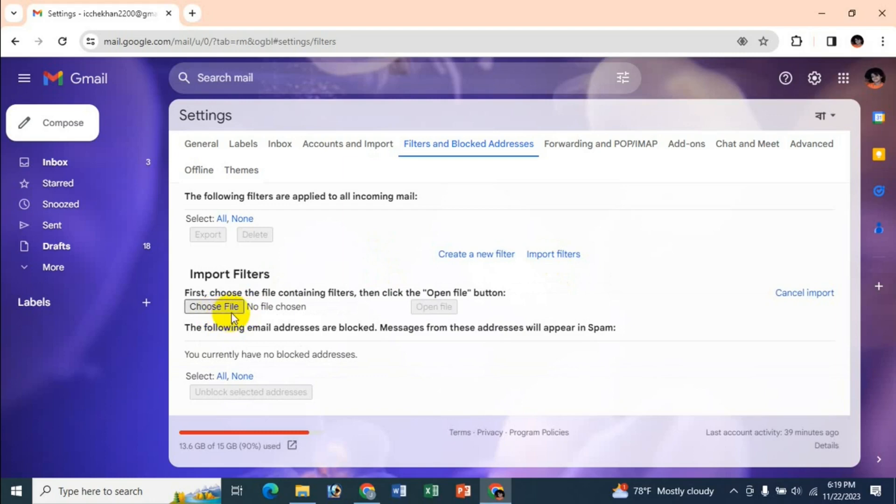
click(212, 308)
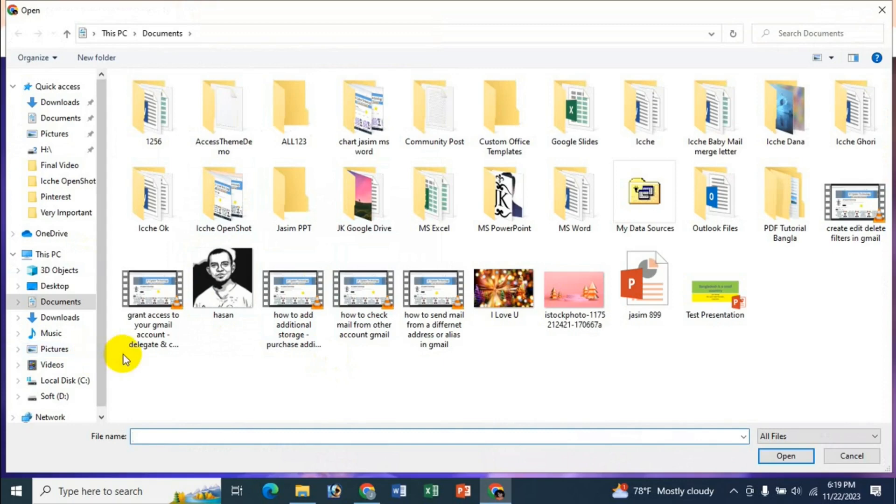
click(65, 320)
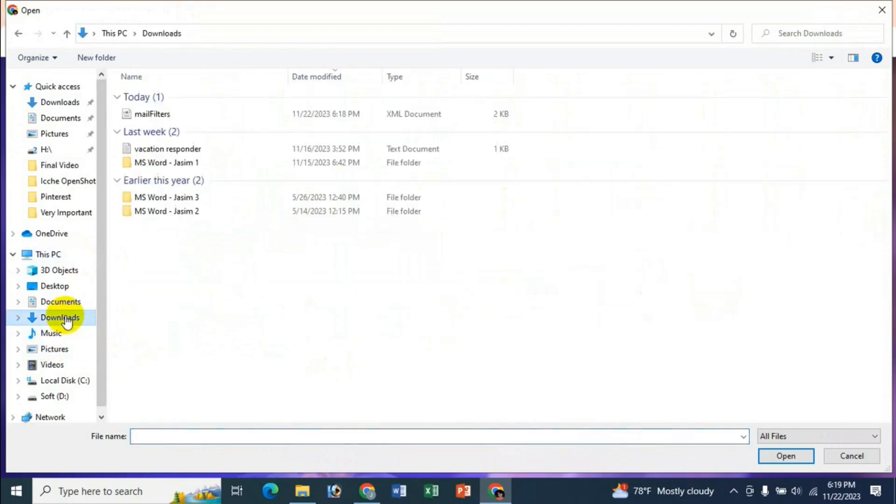
click(164, 117)
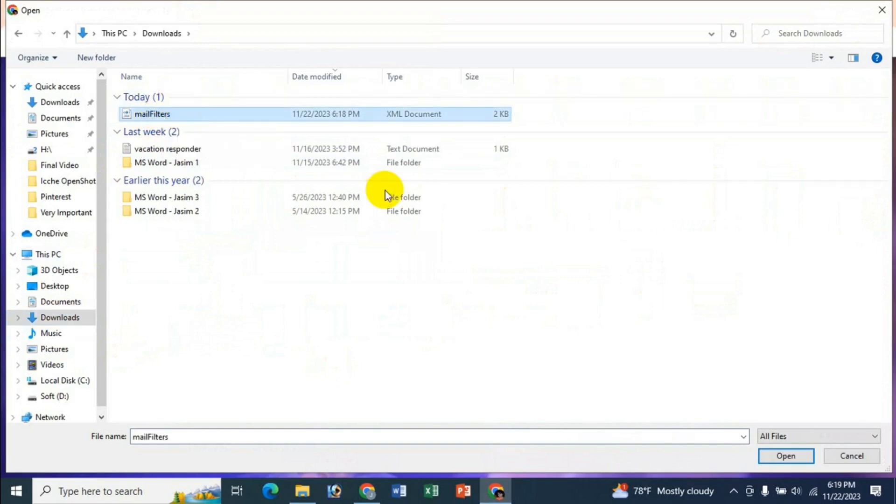
click(764, 454)
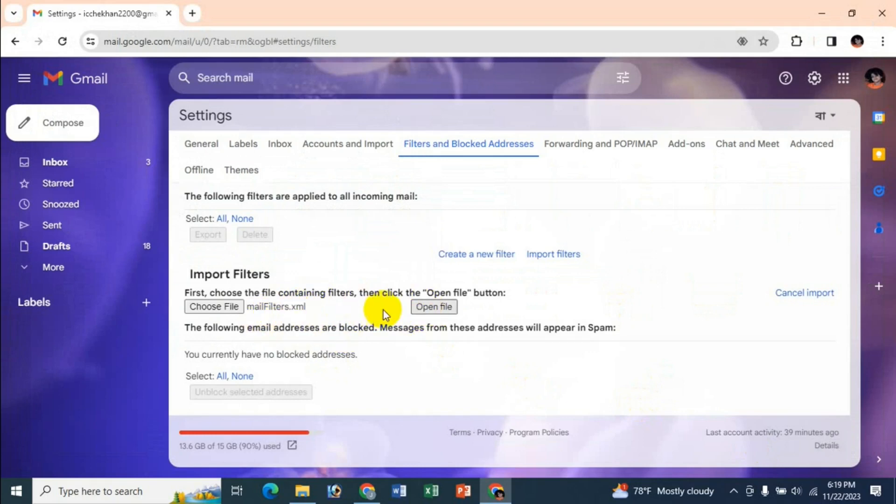
Step: Load the chosen filter file and create both filters, applying the new filters to existing email
click(437, 309)
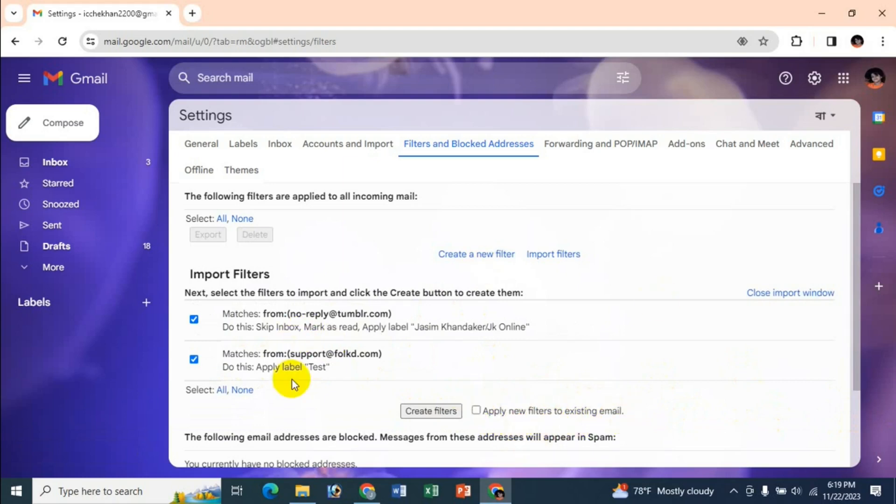
click(476, 411)
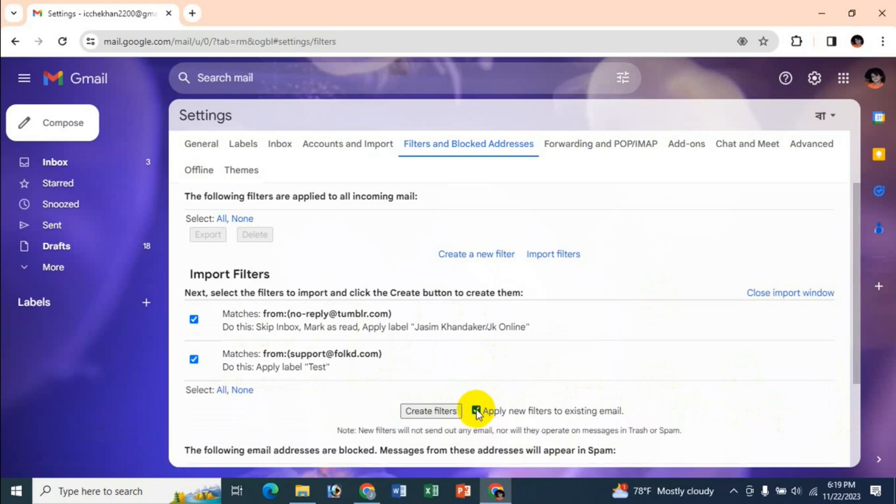
click(421, 413)
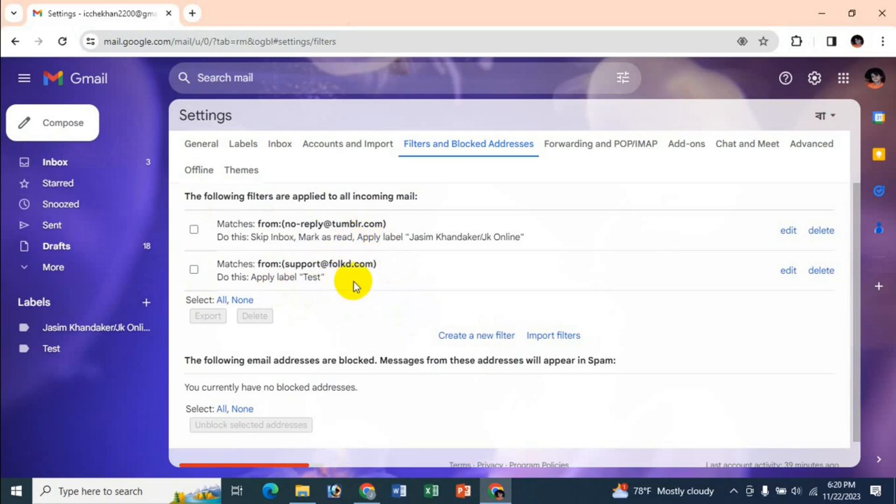
Step: Compare the filter lists of the two Gmail accounts by switching between their Chrome windows
click(367, 491)
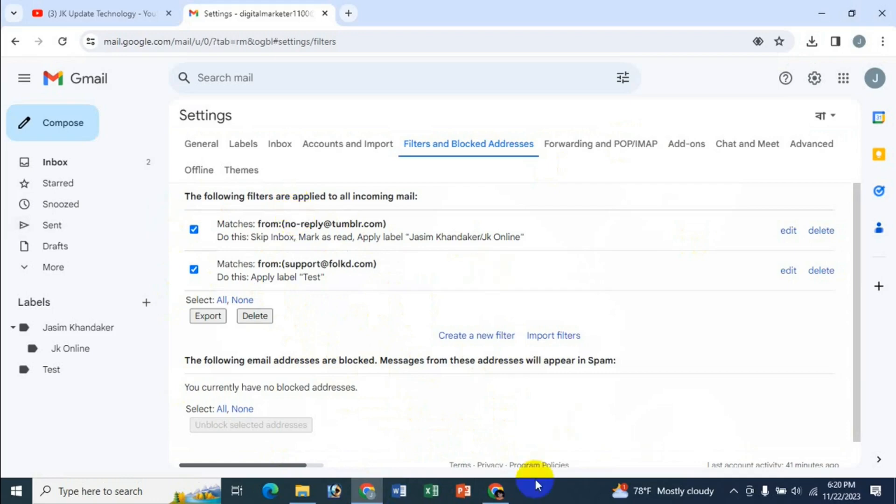
click(495, 491)
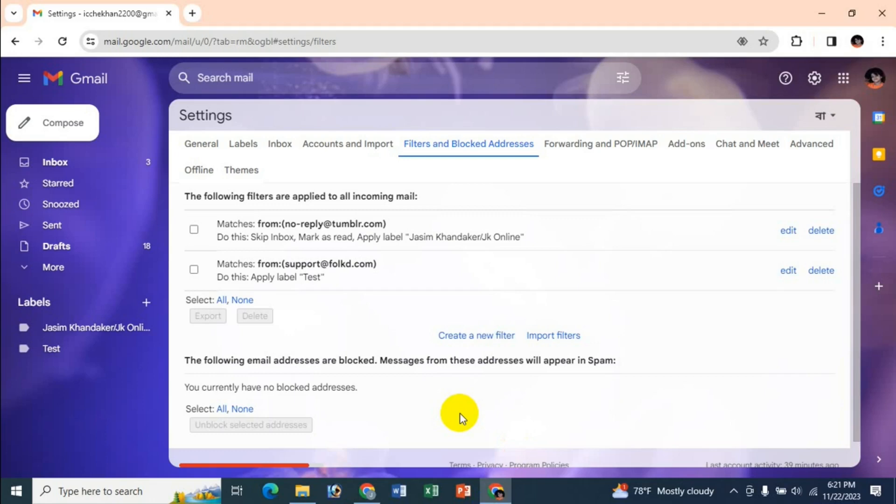
click(367, 490)
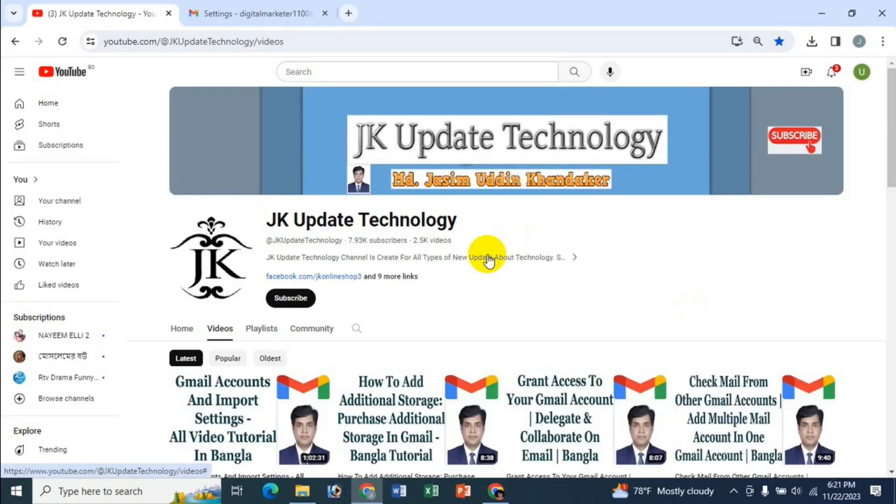